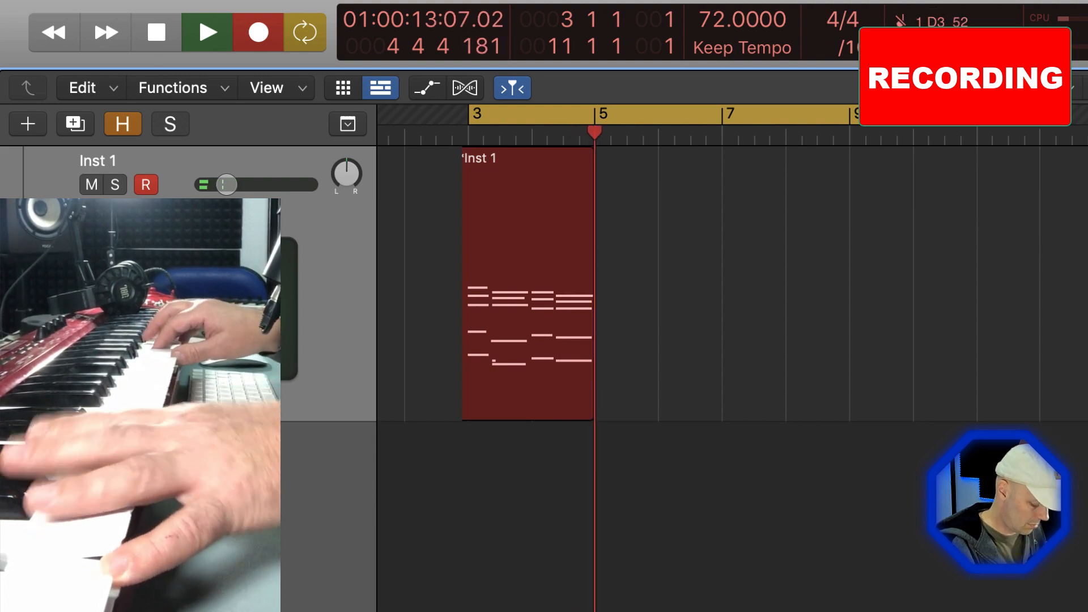
Finish recording the two-bar piano part on the Inst 1 track and repeat it to fill bars 3 to 11
key(shift+r)
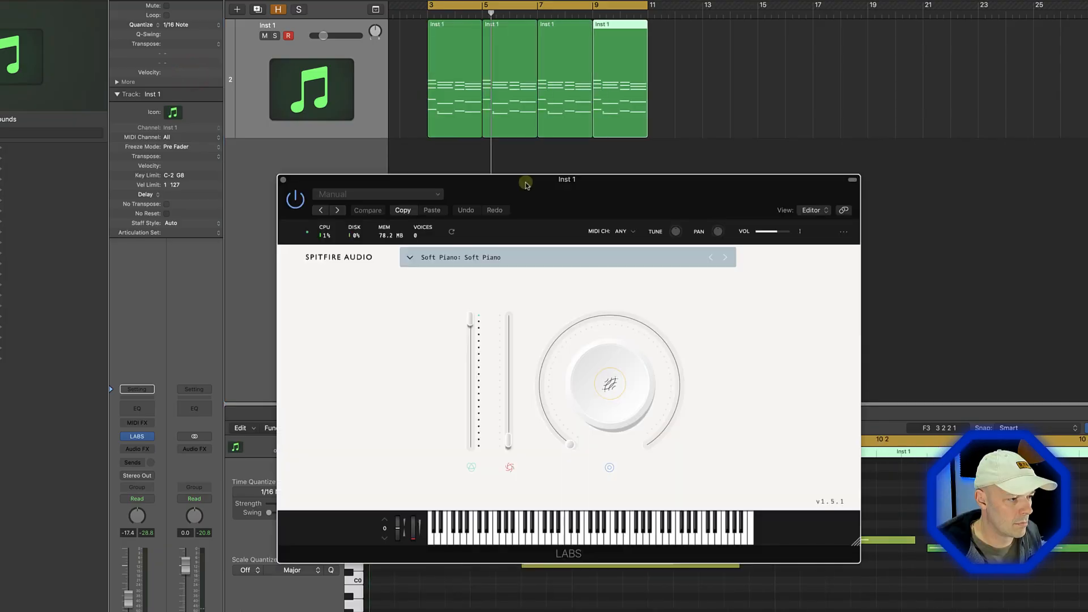
key(space)
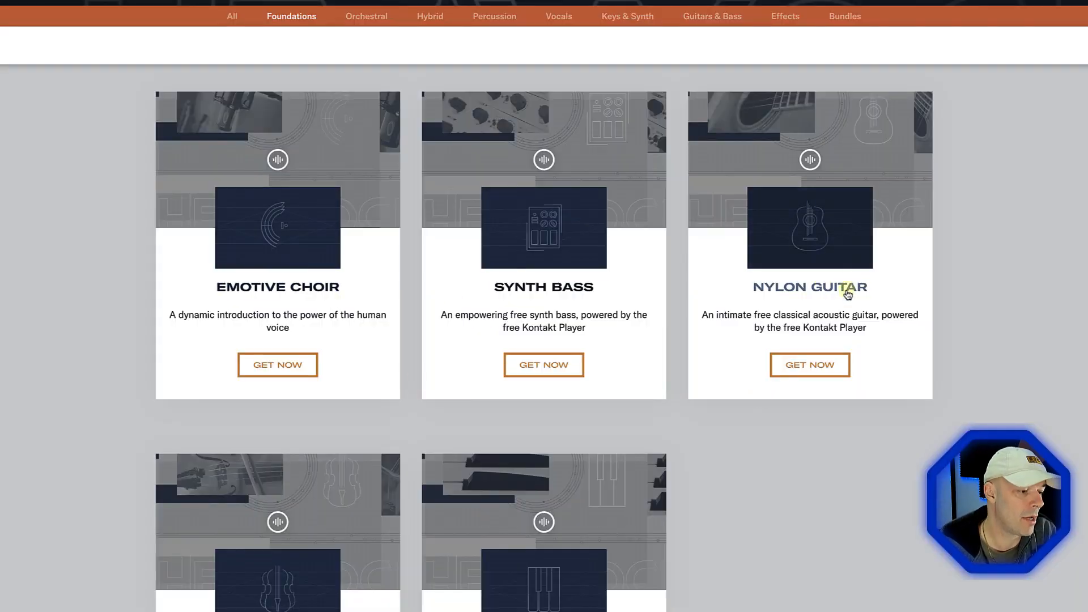
Browse the free Foundations instruments and look through the envelope, sequencer and effects settings of Foundations Synth Bass
scroll(848, 293, down, 2)
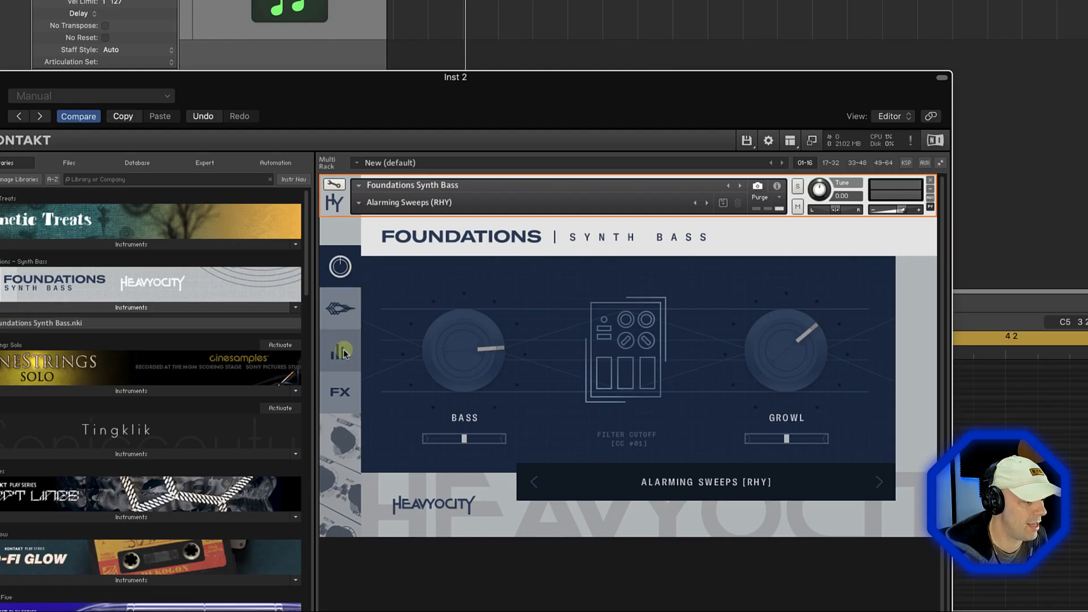
click(340, 309)
click(342, 350)
click(342, 391)
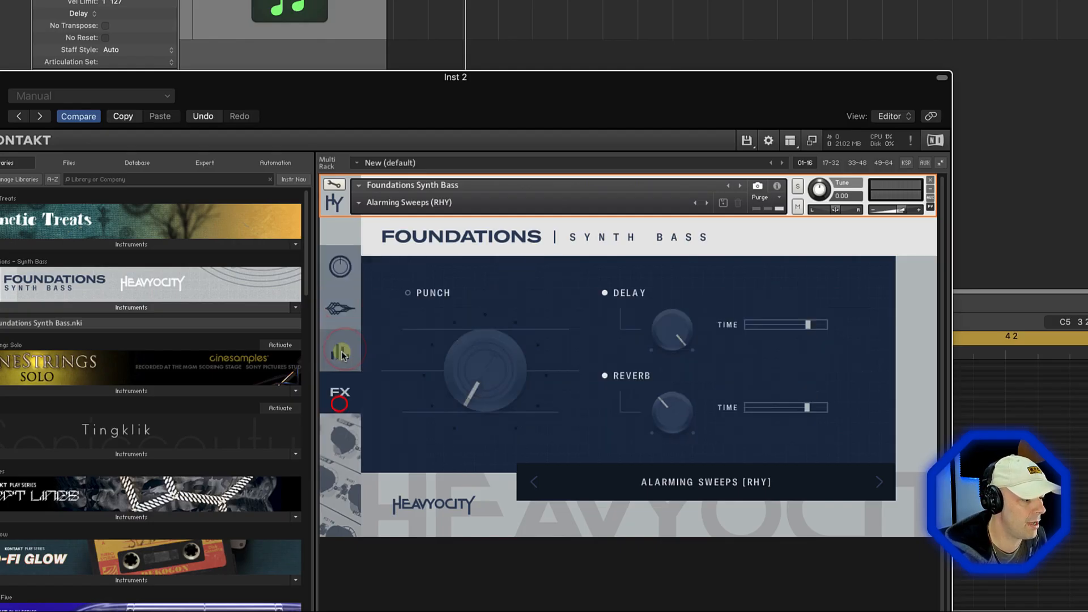
click(340, 309)
click(341, 350)
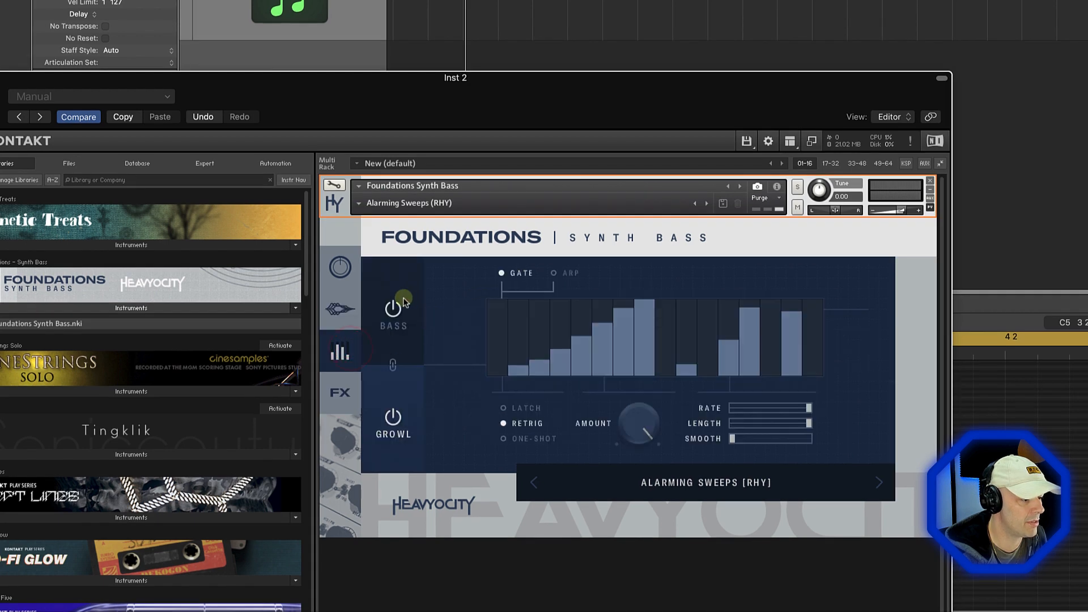
click(341, 388)
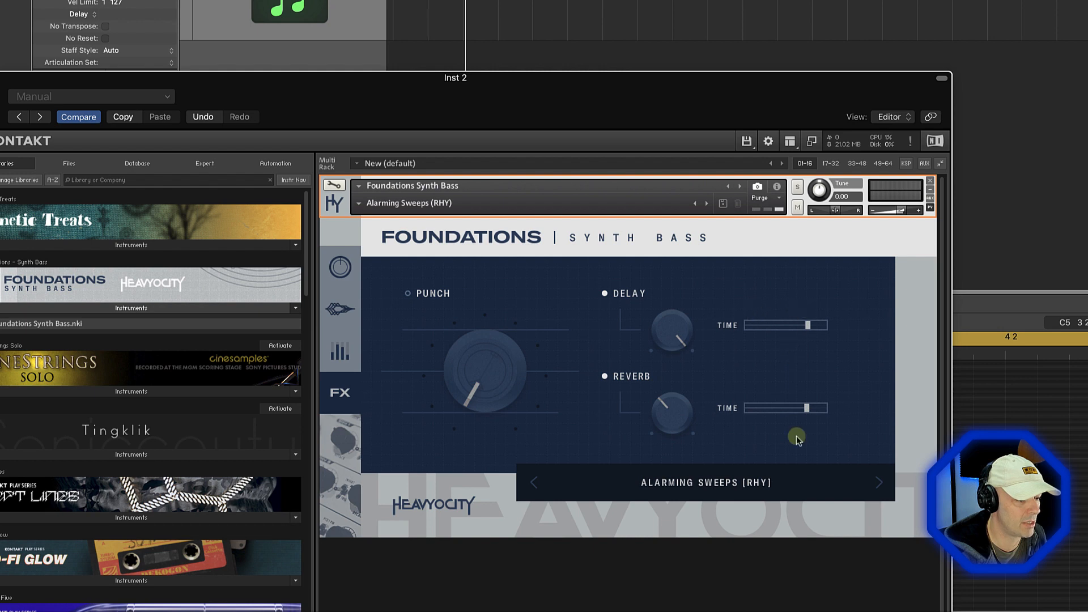
click(341, 267)
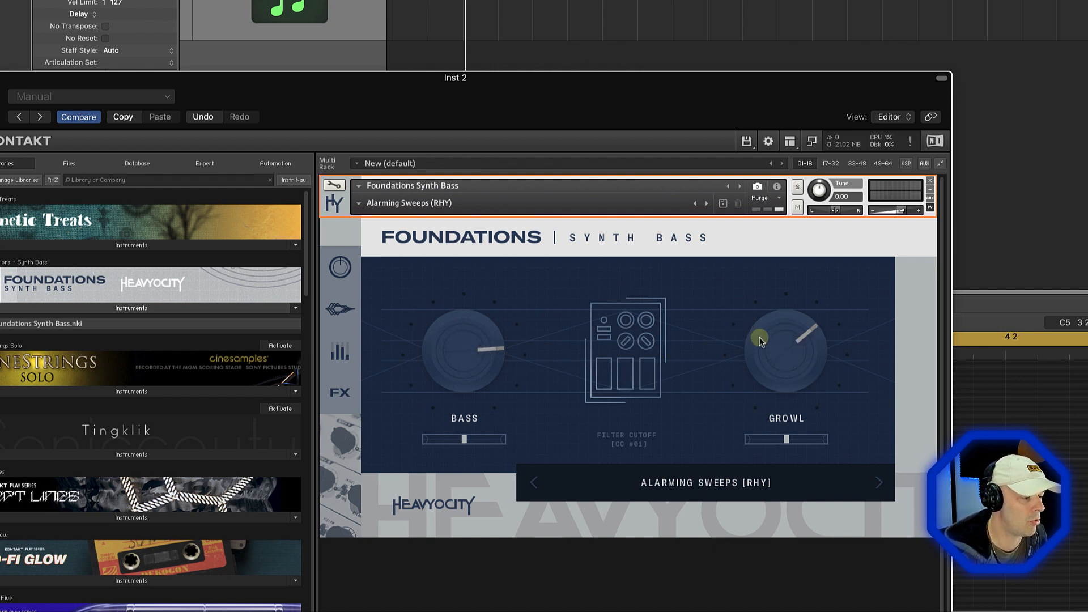
Load the Clean Sub Bass preset in Foundations Synth Bass and set its amp envelope attack to 0 ms
click(359, 203)
click(398, 250)
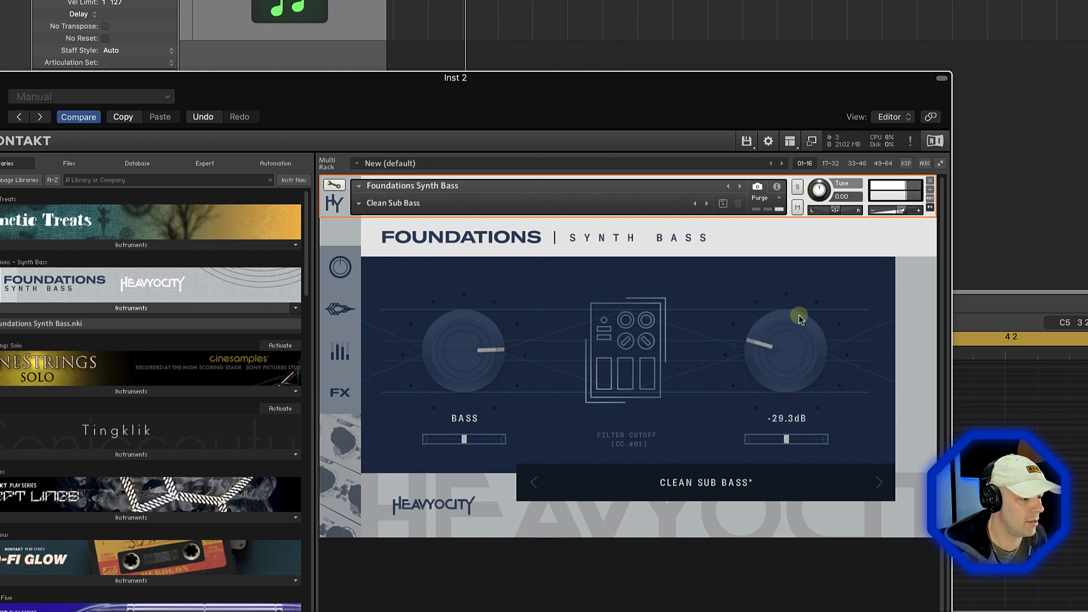
click(339, 307)
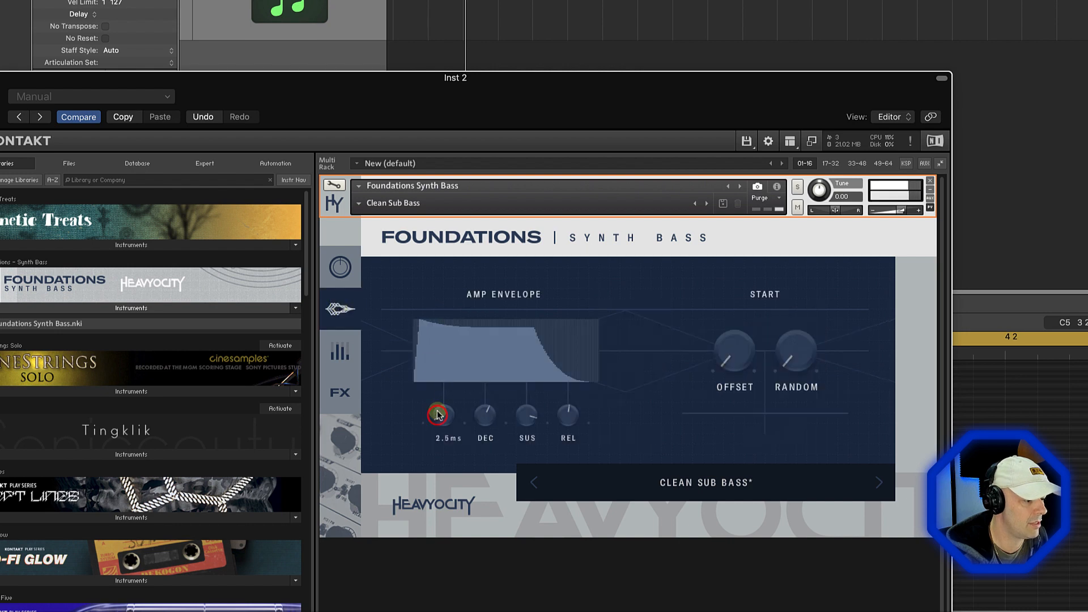
drag(437, 414, 440, 445)
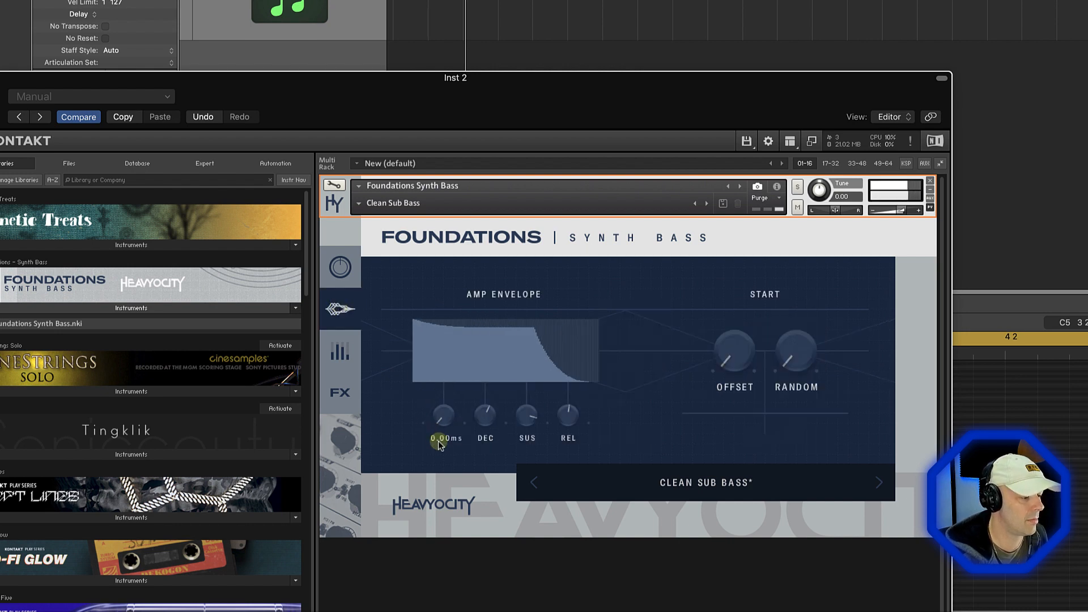
Switch off the delay and reverb of Clean Sub Bass and briefly try its bass arpeggiator
click(338, 367)
click(332, 391)
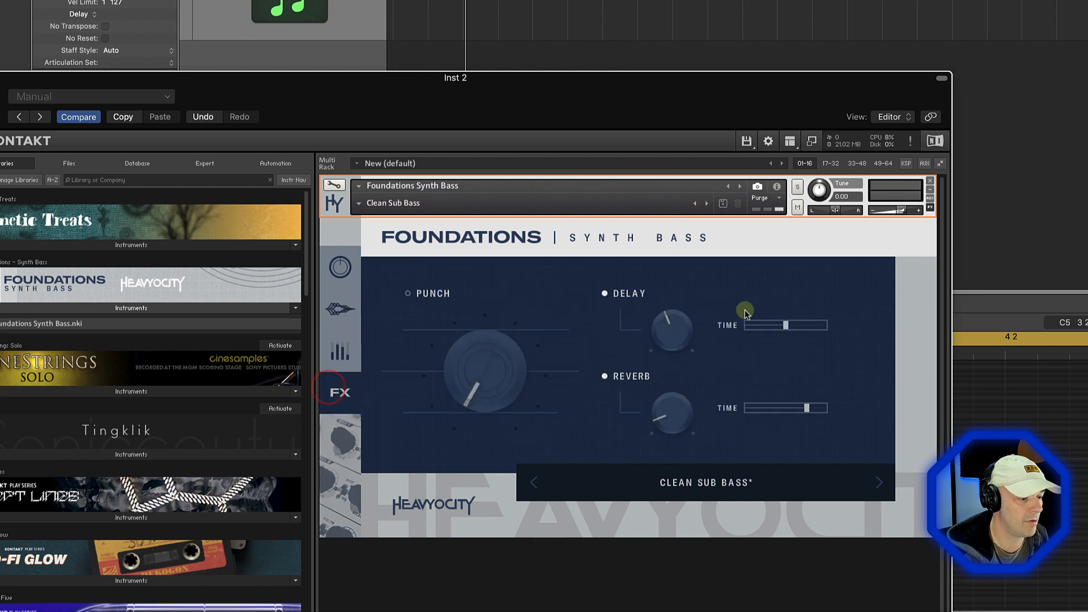
click(605, 294)
click(602, 378)
click(342, 354)
click(394, 311)
click(396, 310)
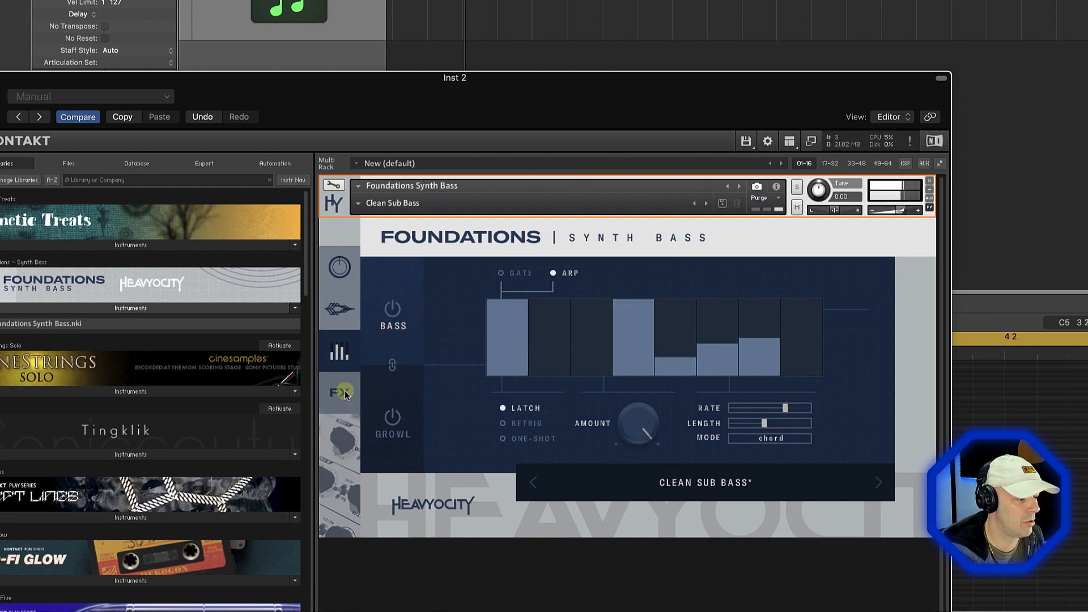
click(340, 267)
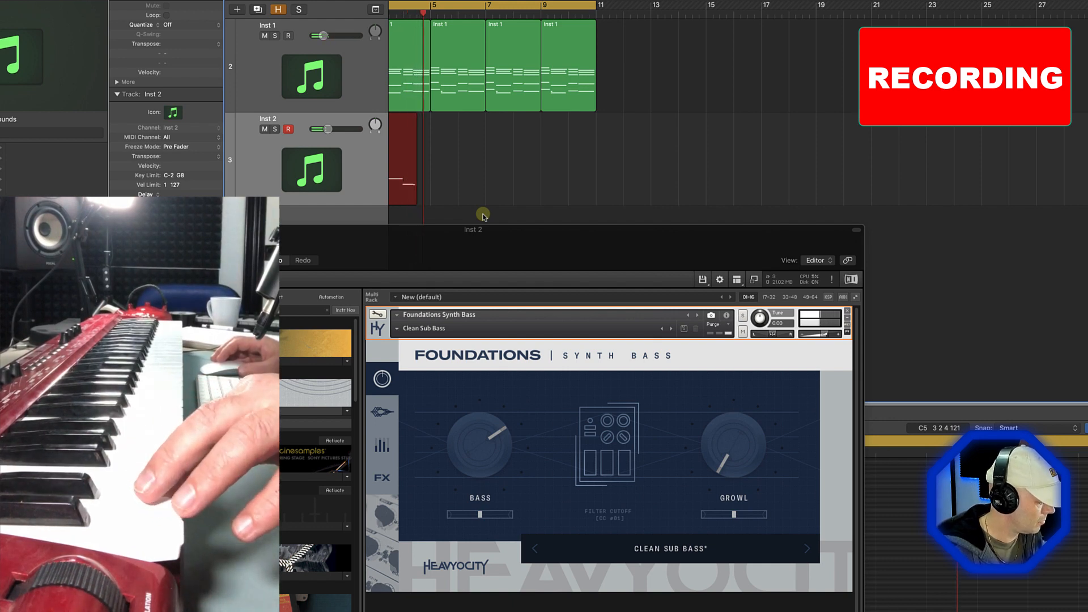
Stop recording the two-bar bass part on Inst 2 and repeat its region three times to fill bars 3 to 11
key(space)
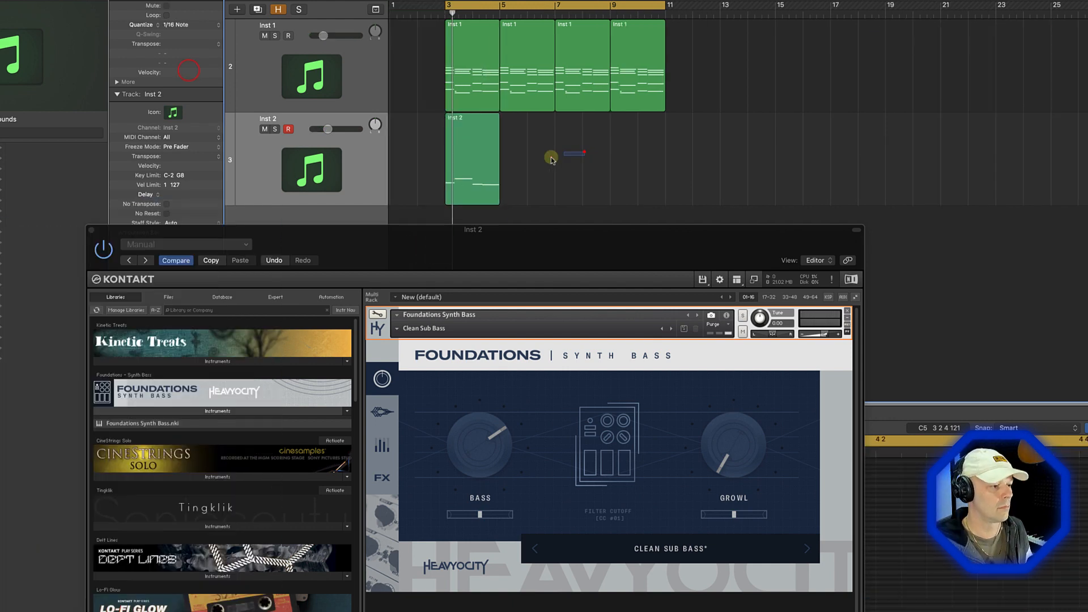
drag(586, 161, 420, 164)
key(super+r)
key(super+r)
key(super+r)
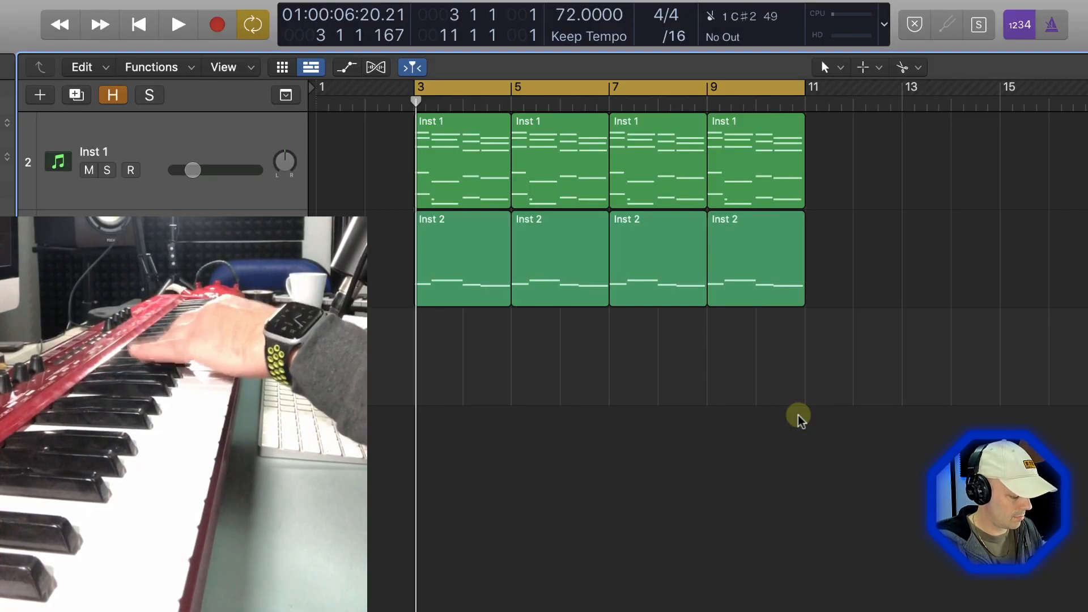
Record a two-bar part on a single pitch on the Inst 3 track from bar 3 to bar 5
key(r)
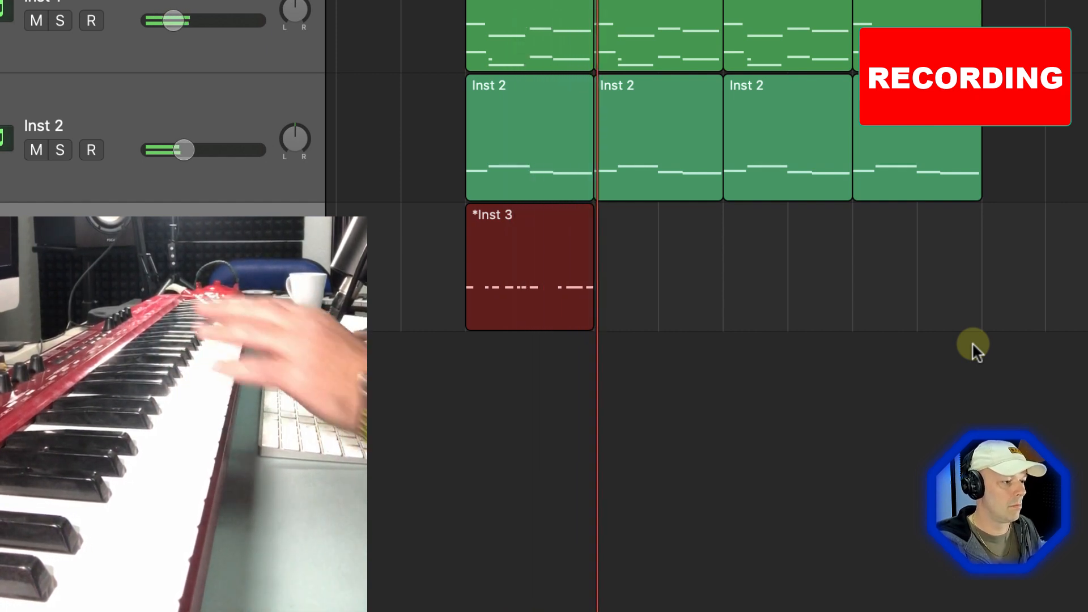
key(space)
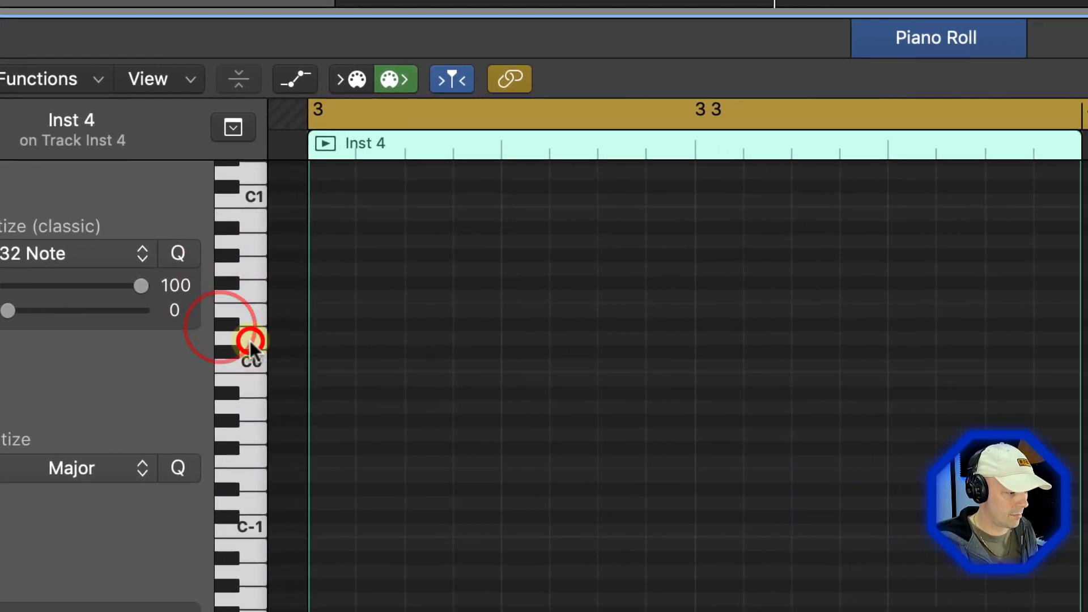
Fill bar 3 of the Inst 4 region with 1/32 notes on D0 and delete several of them to create rhythmic gaps
mouse_move(182, 338)
mouse_down()
mouse_move(684, 355)
mouse_move(910, 348)
mouse_move(486, 356)
mouse_up()
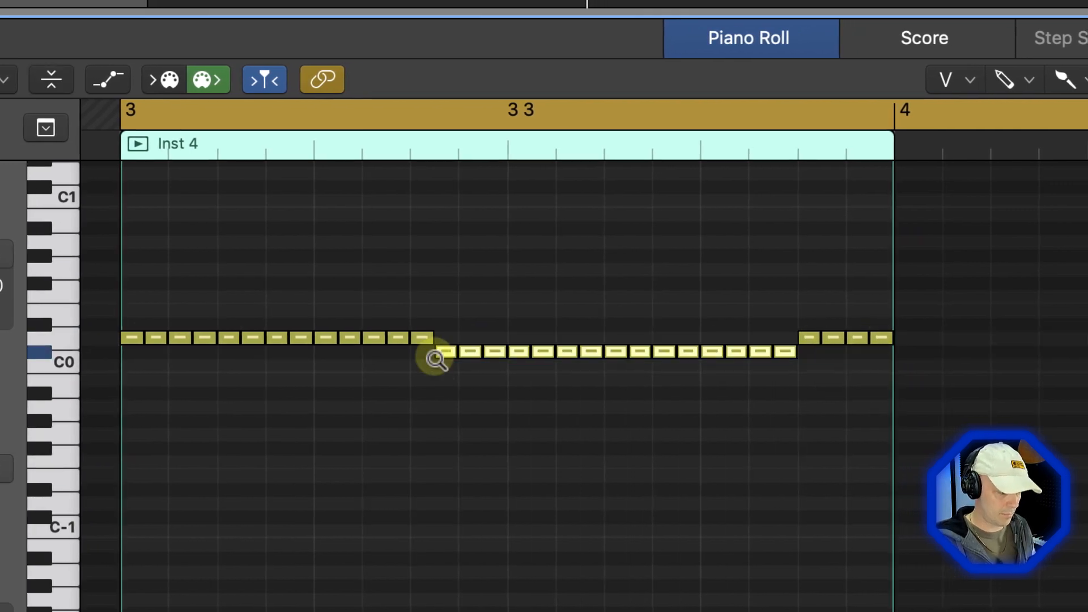
click(200, 344)
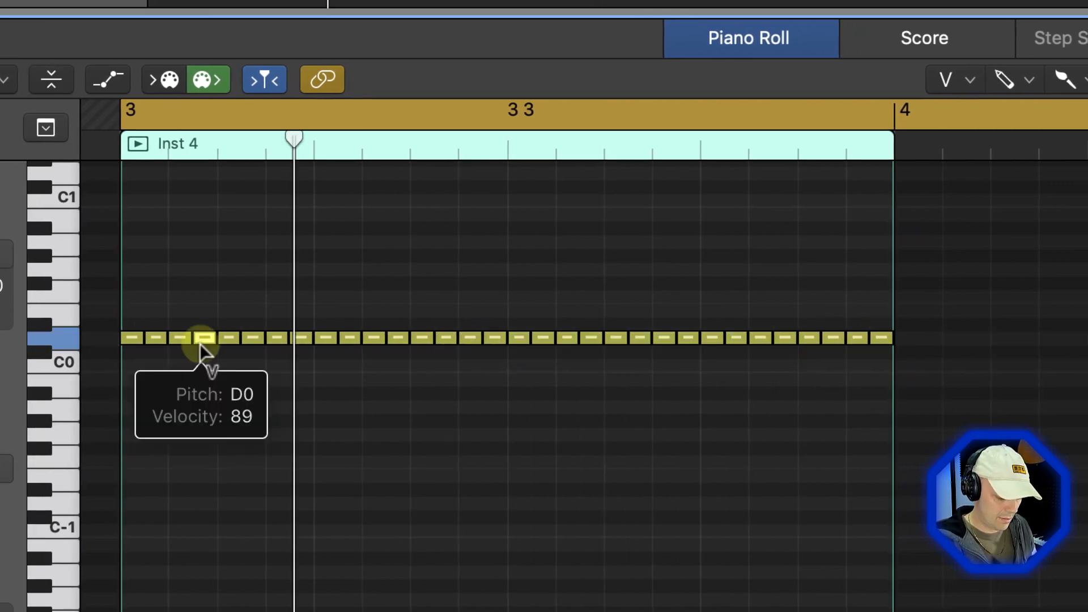
key(Delete)
click(457, 303)
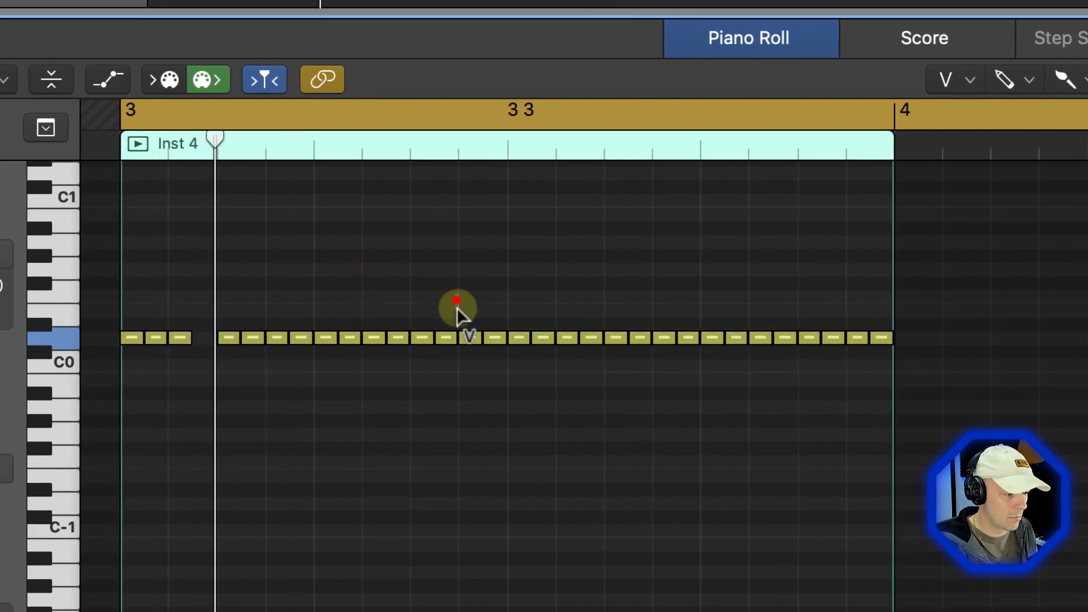
key(Delete)
drag(563, 312, 618, 345)
key(Delete)
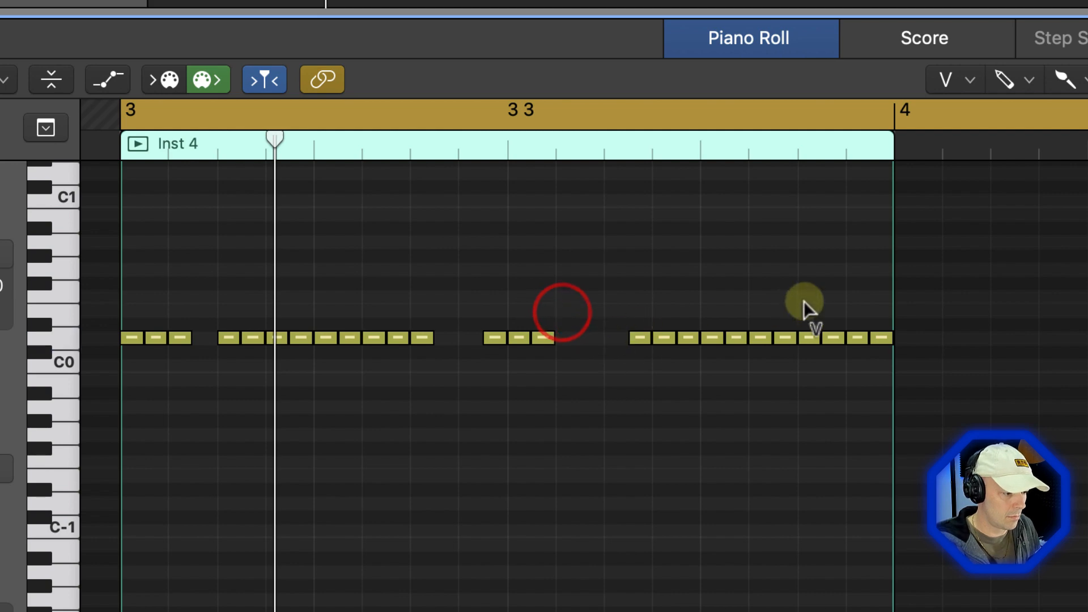
key(space)
scroll(505, 378, left, 1)
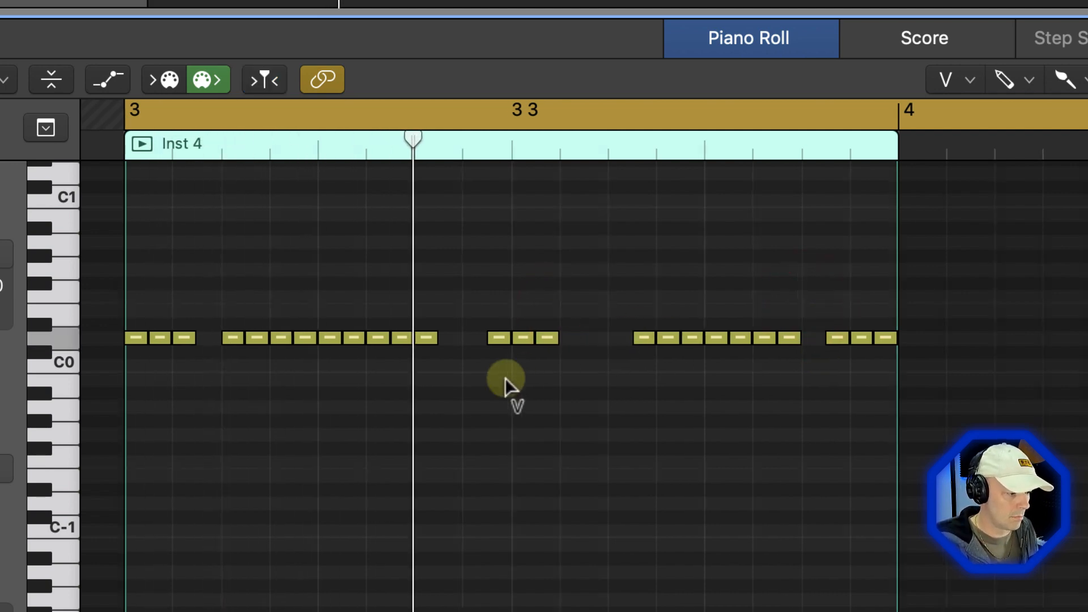
drag(386, 284, 367, 357)
key(Delete)
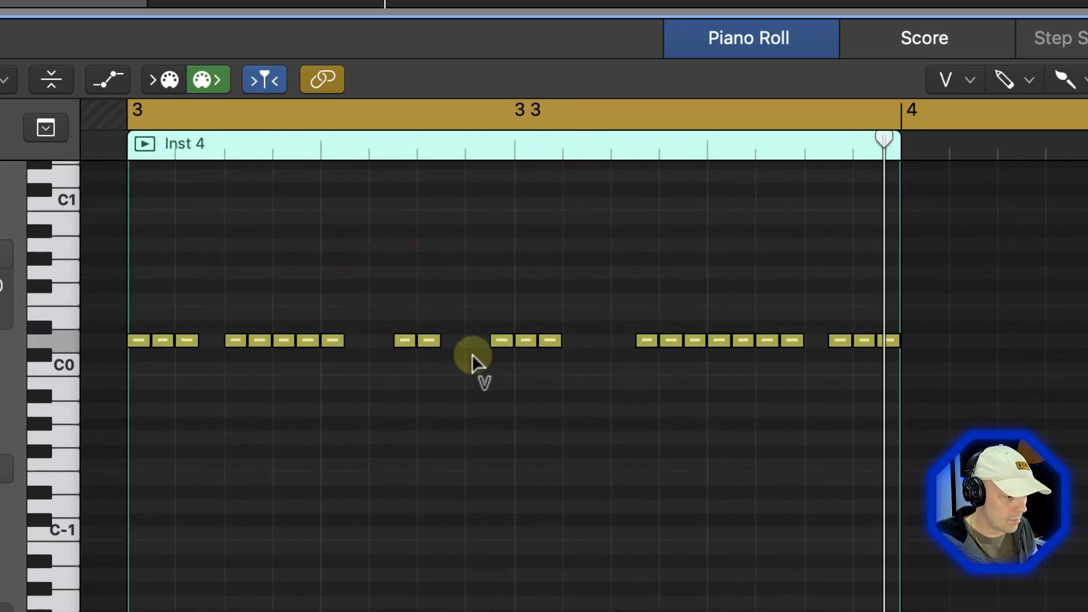
Draw rising velocity ramps over two note runs in bar 3 and a falling ramp over the notes around beat 3
key(a)
drag(254, 583, 332, 480)
drag(658, 601, 781, 469)
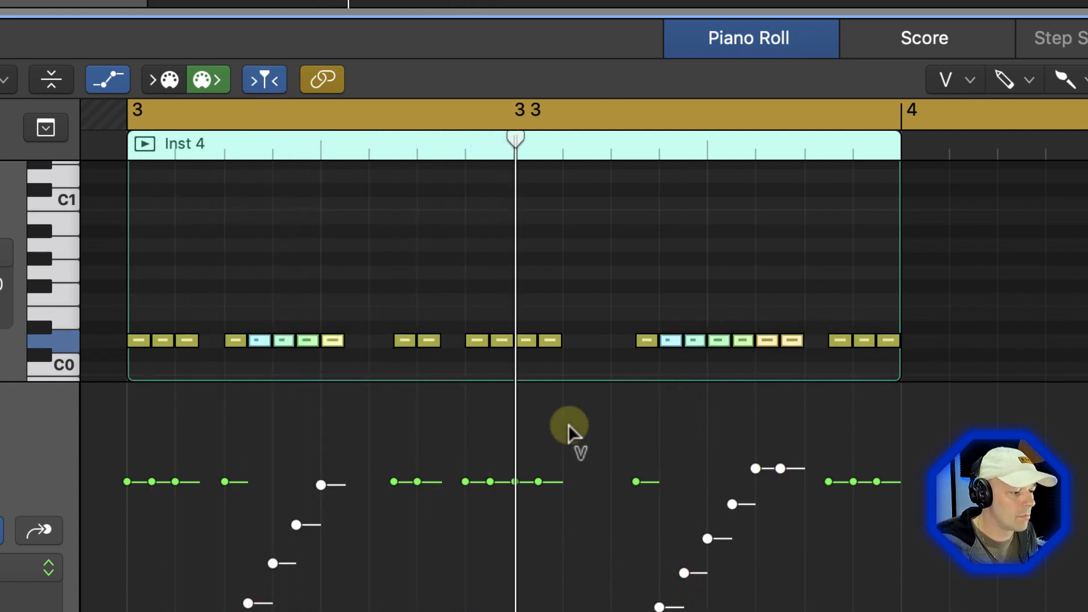
click(483, 505)
drag(527, 595, 552, 602)
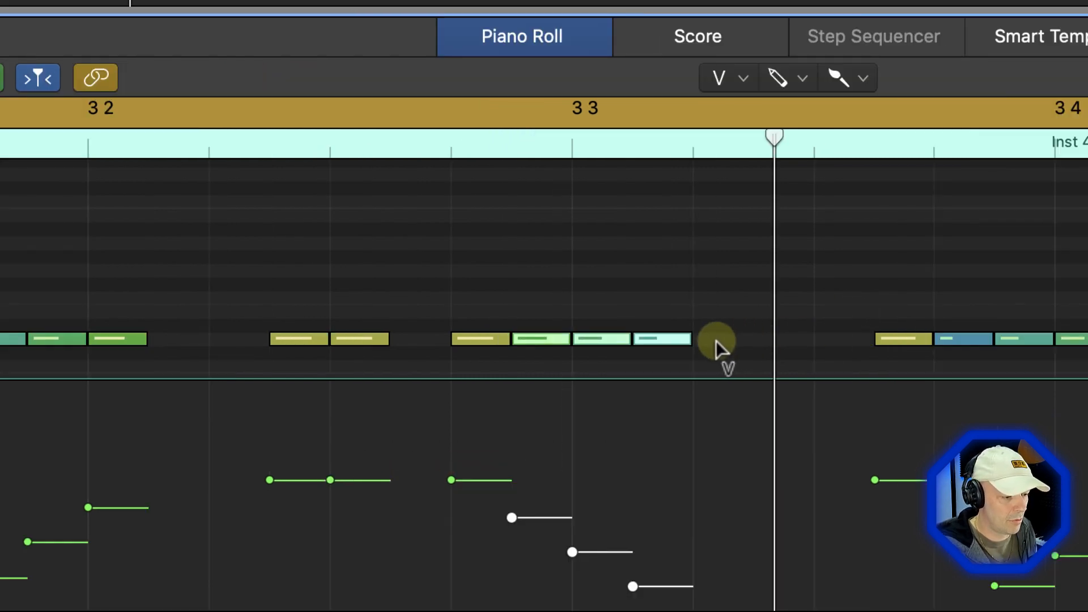
Add a roll of five very short notes directly after the falling-velocity notes at beat 3
click(708, 340)
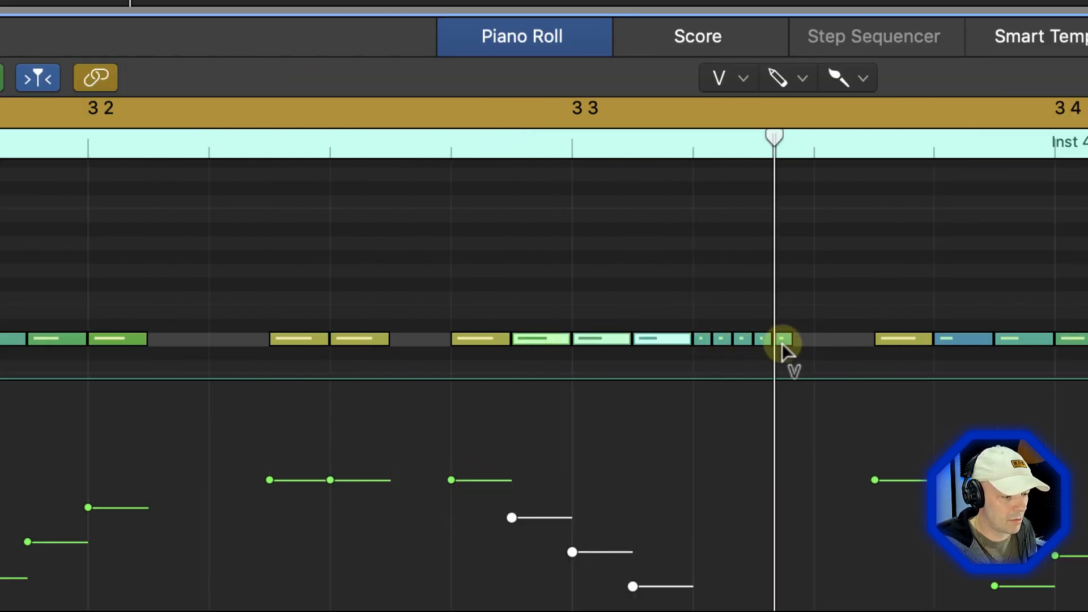
drag(782, 342, 784, 342)
double_click(610, 133)
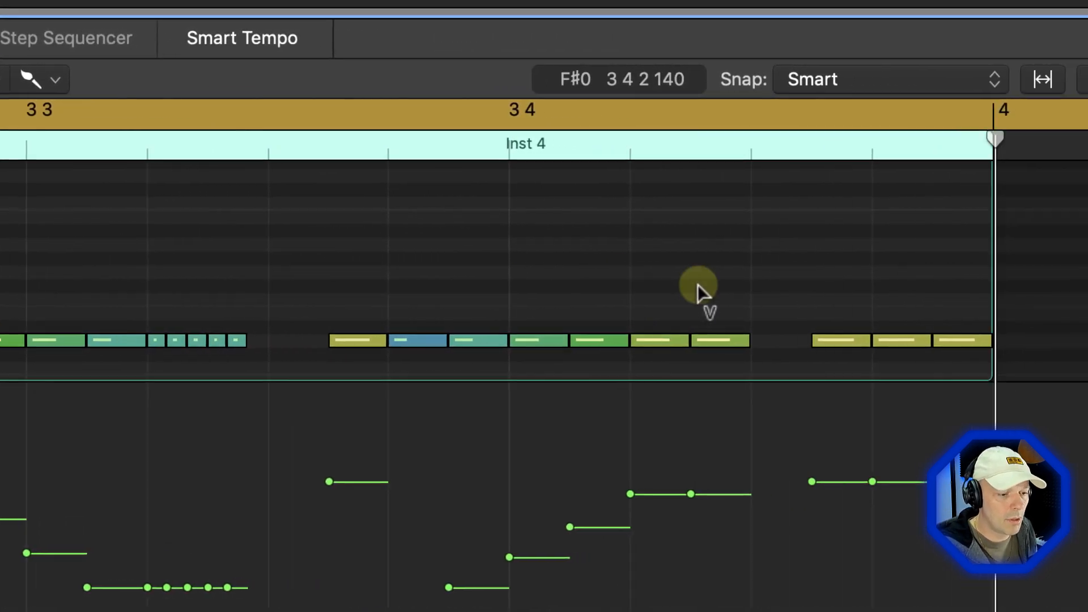
Delete more single notes in bar 3, including the one before the short-note roll, and ramp the roll's velocities upward
drag(913, 265, 903, 355)
key(Delete)
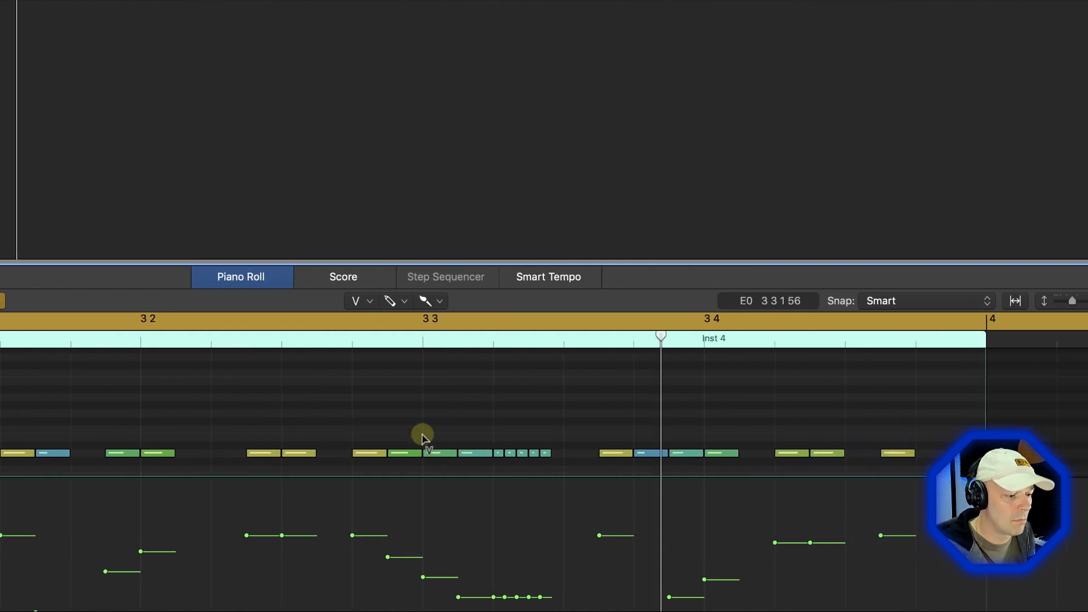
drag(593, 585, 642, 526)
drag(471, 526, 486, 523)
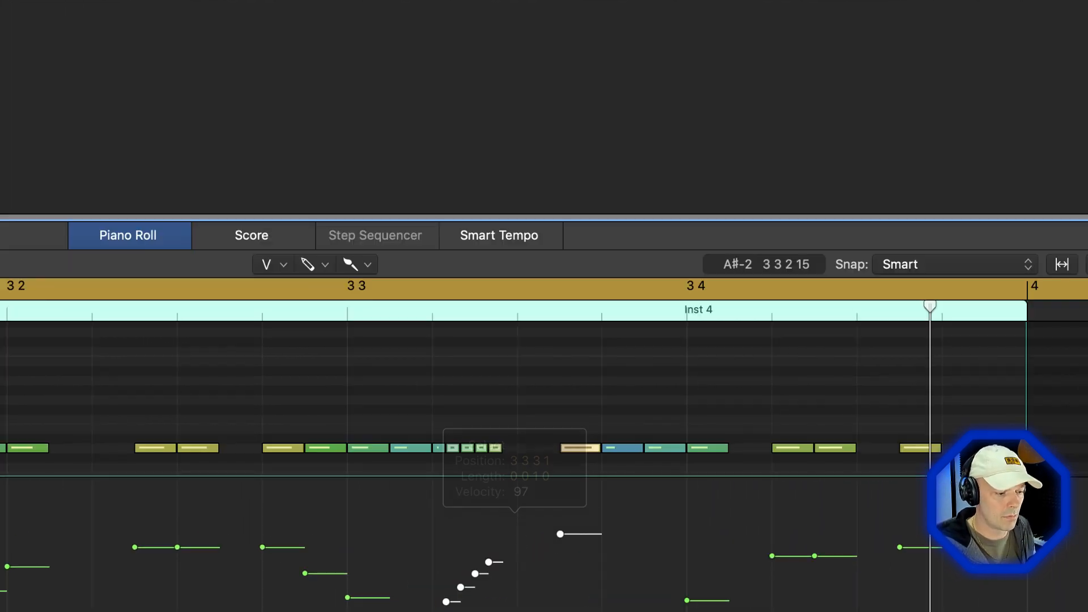
drag(394, 405, 399, 478)
key(Delete)
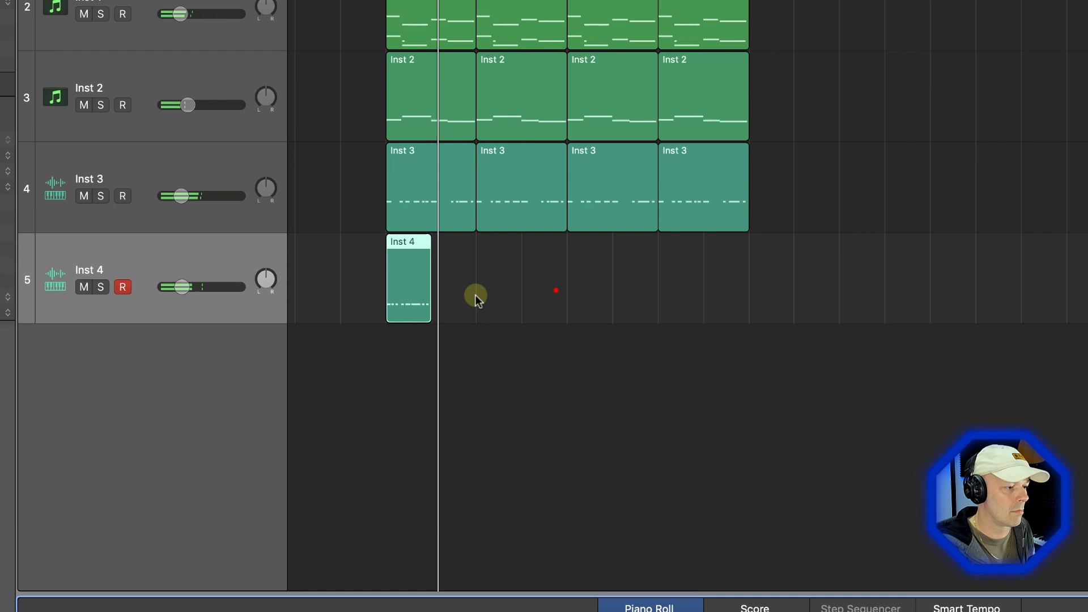
Repeat the one-bar Inst 4 region until eight regions fill bars 3 to 11, and select them all
drag(556, 290, 410, 298)
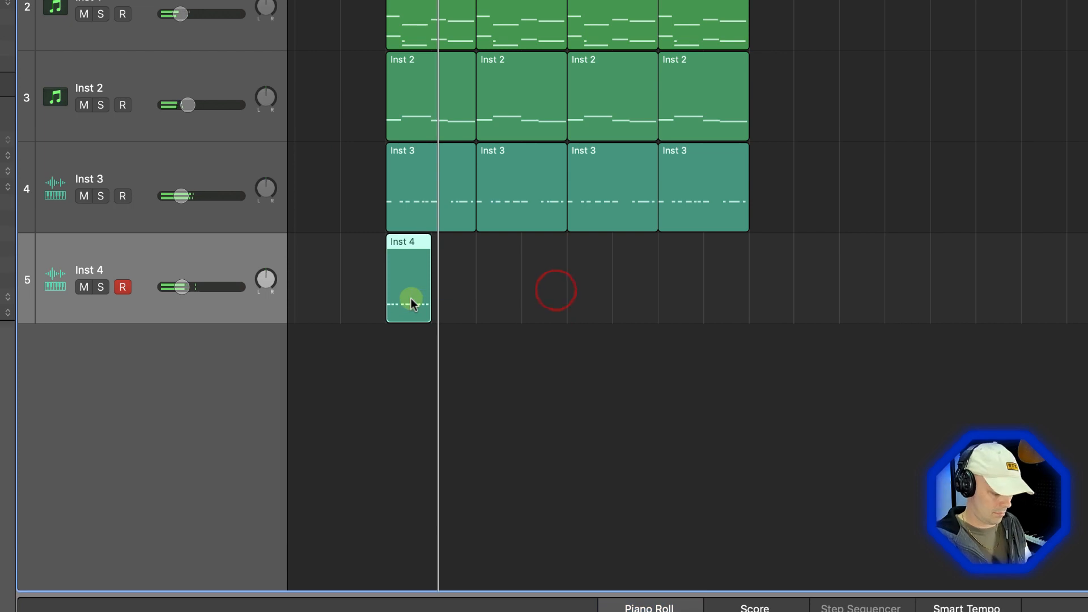
key(super+r)
key(Return)
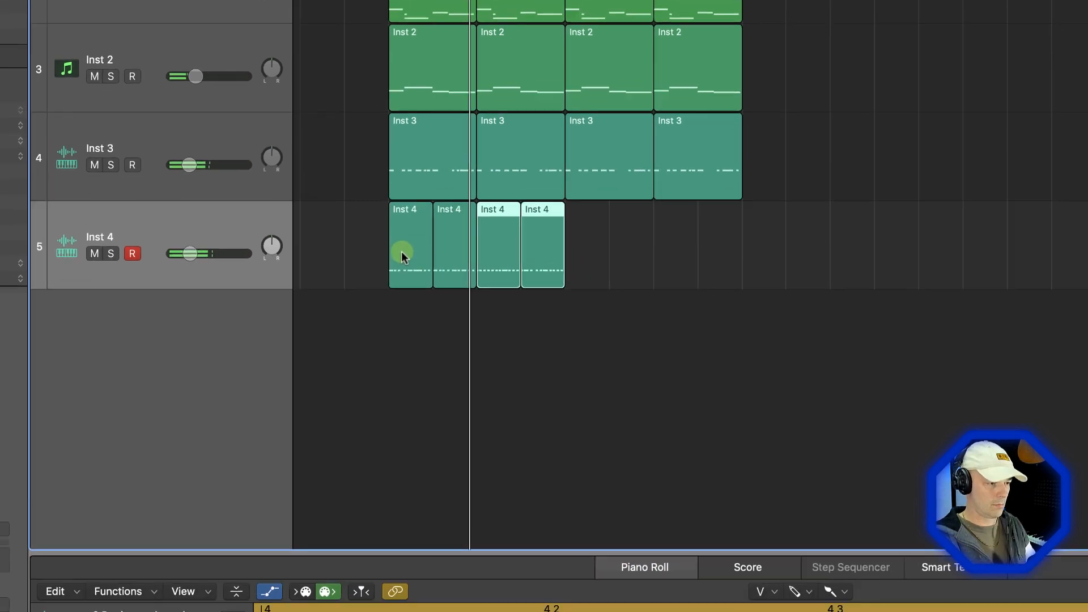
key(super+r)
key(super+r)
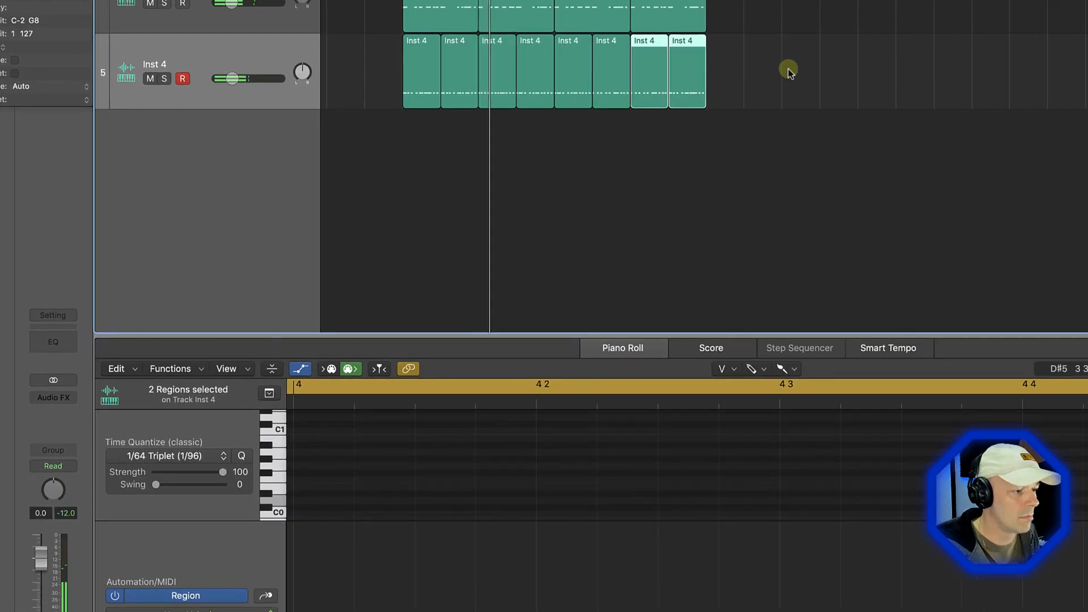
drag(788, 71, 395, 78)
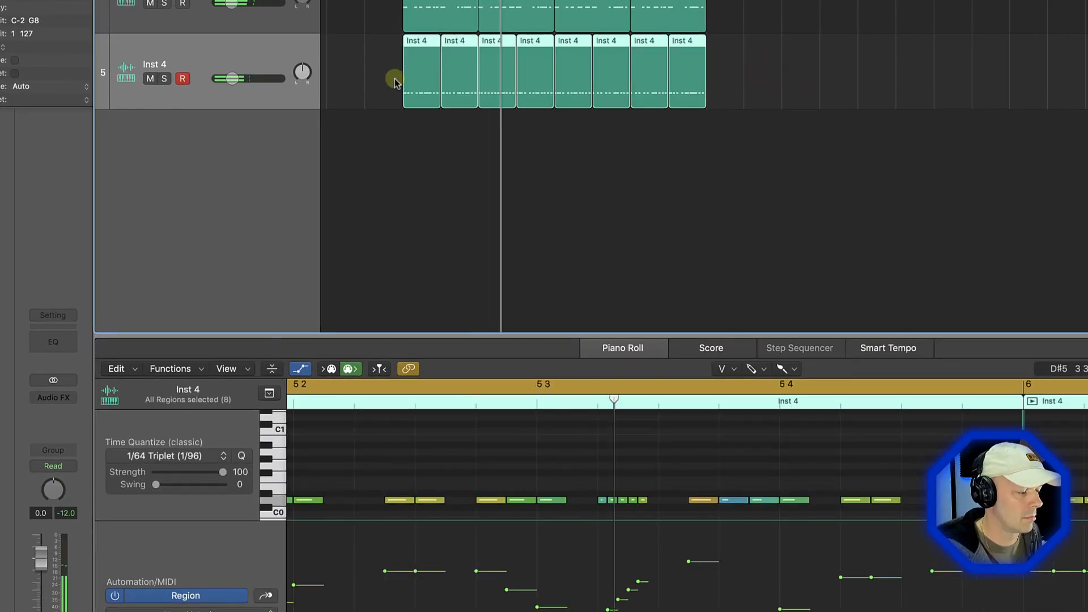
Duplicate the Inst 4 track as a new empty track to work on and lower Inst 4's volume to about -20 dB
click(261, 53)
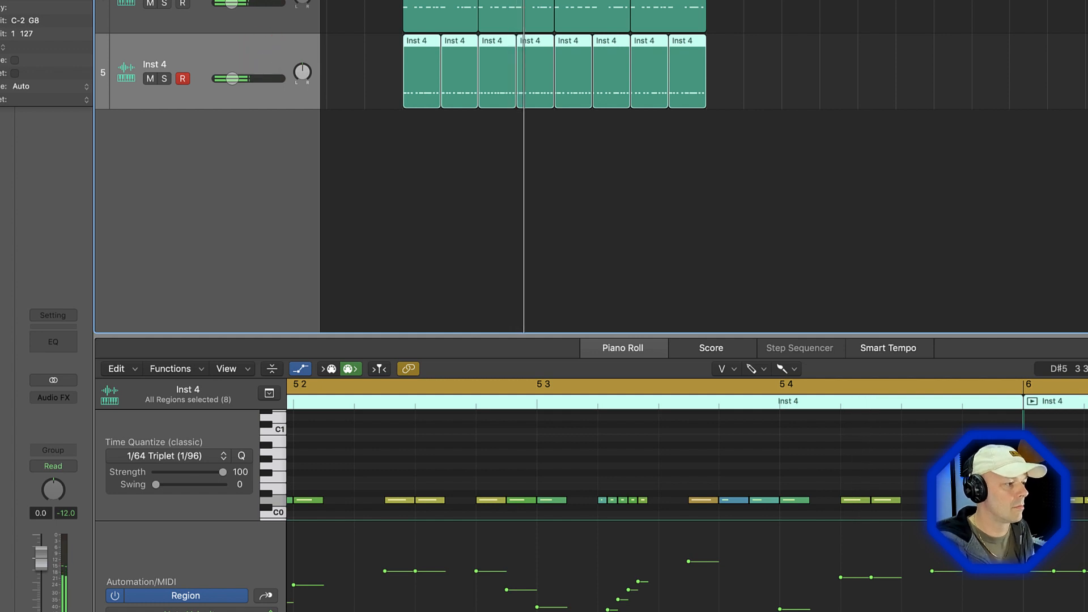
key(super+d)
click(233, 55)
drag(231, 78, 229, 78)
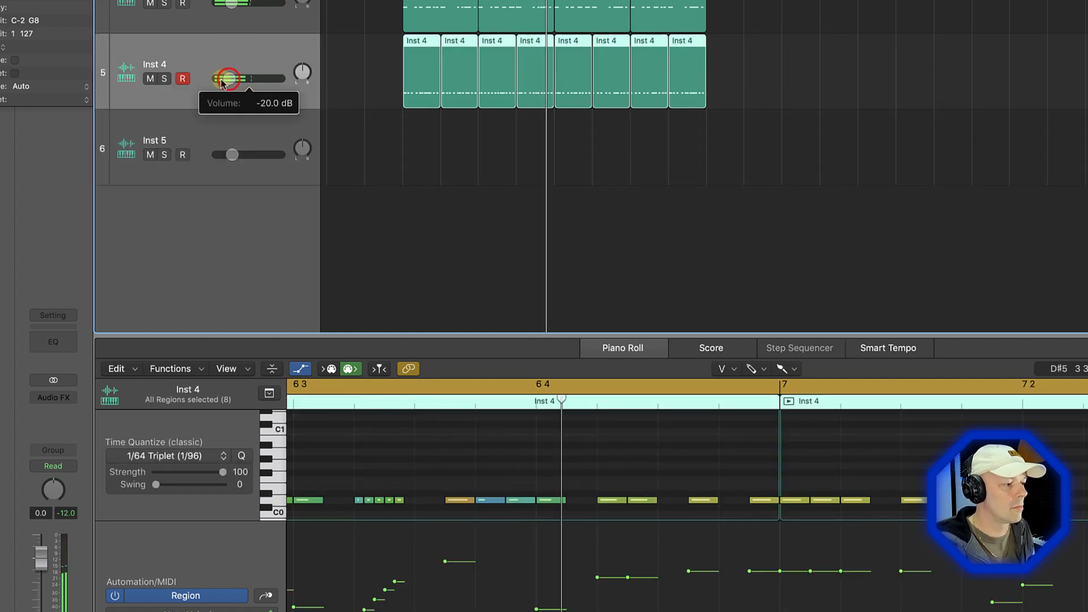
click(198, 136)
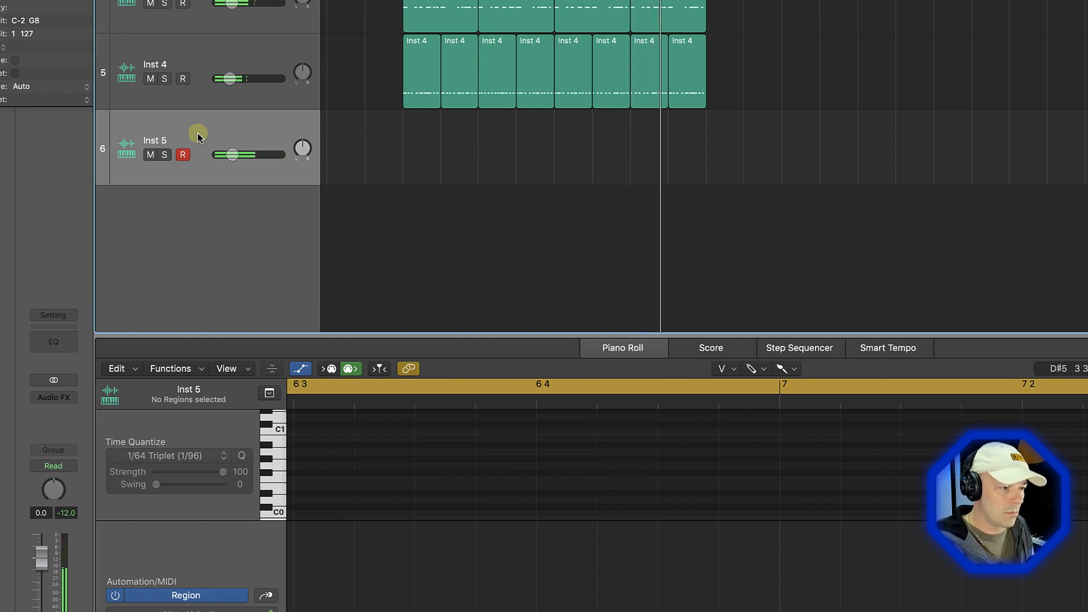
Record a part on Inst 5 with notes on beats 2 and 4, and keep it as a one-bar region at bar 3
key(r)
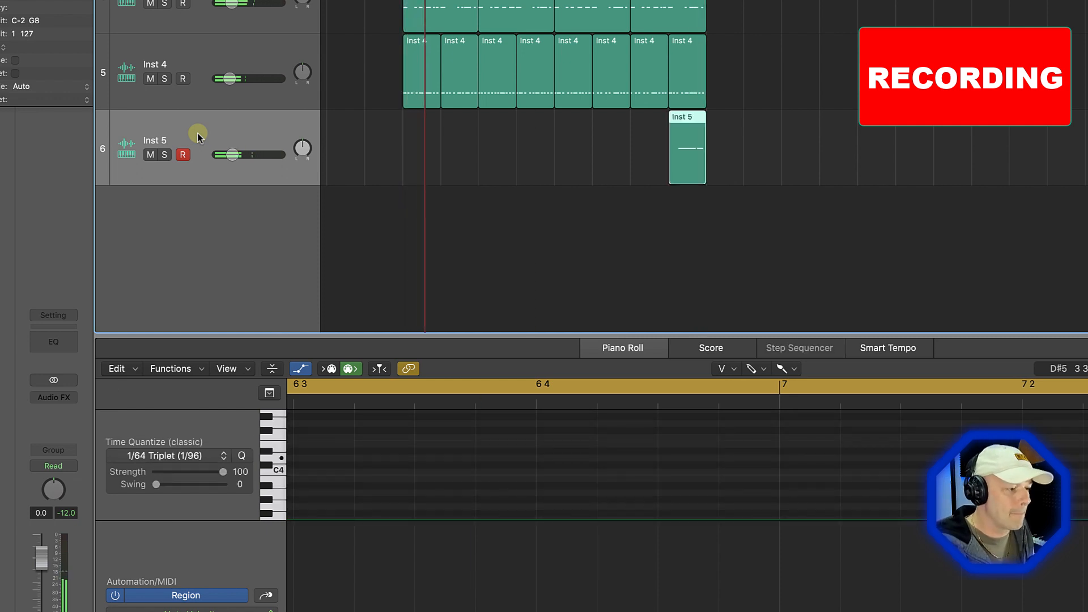
drag(578, 151, 790, 154)
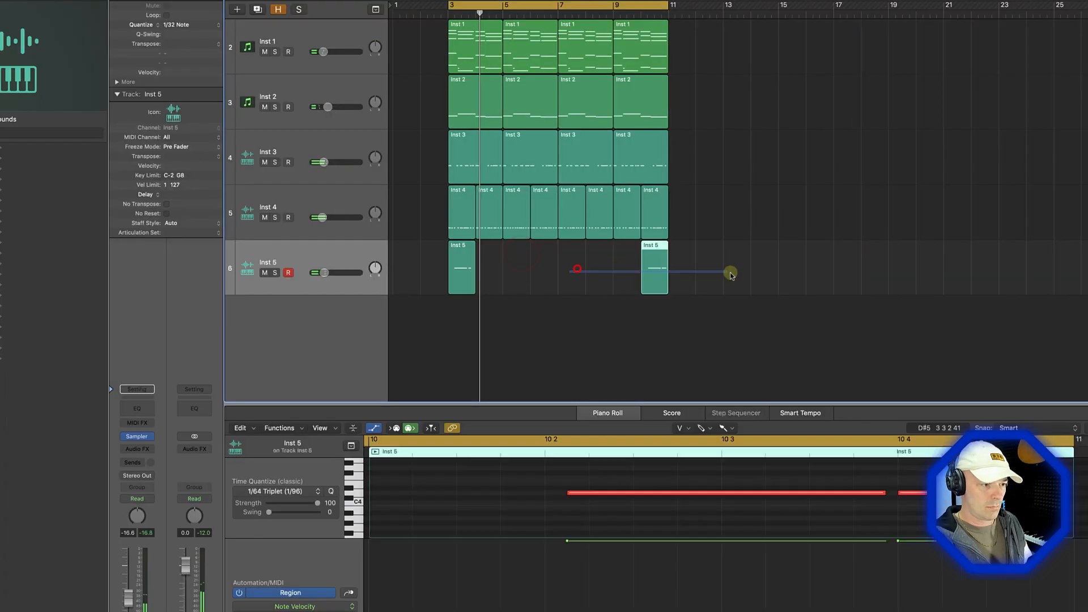
key(Delete)
drag(510, 152, 358, 143)
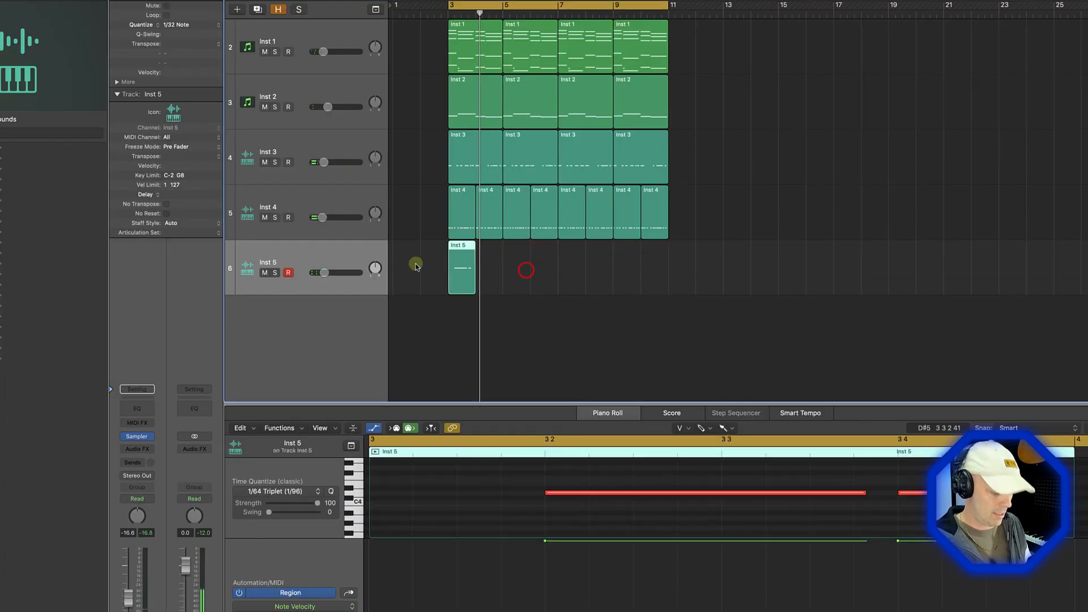
Repeat the one-bar Inst 5 region until eight regions fill bars 3 to 11
key(super+r)
key(super+r)
key(super+r)
key(super+r)
key(super+r)
key(super+r)
key(super+r)
key(super+r)
drag(756, 261, 401, 267)
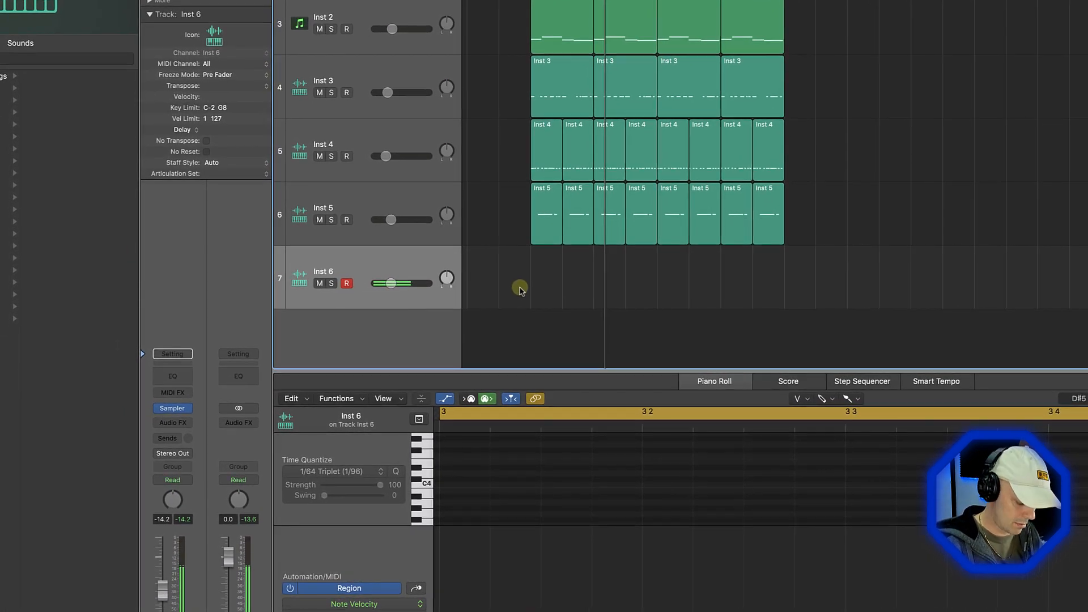
Record a two-bar, two-note part on Inst 6 from bar 3 and repeat it until four regions fill bars 3 to 11
key(space)
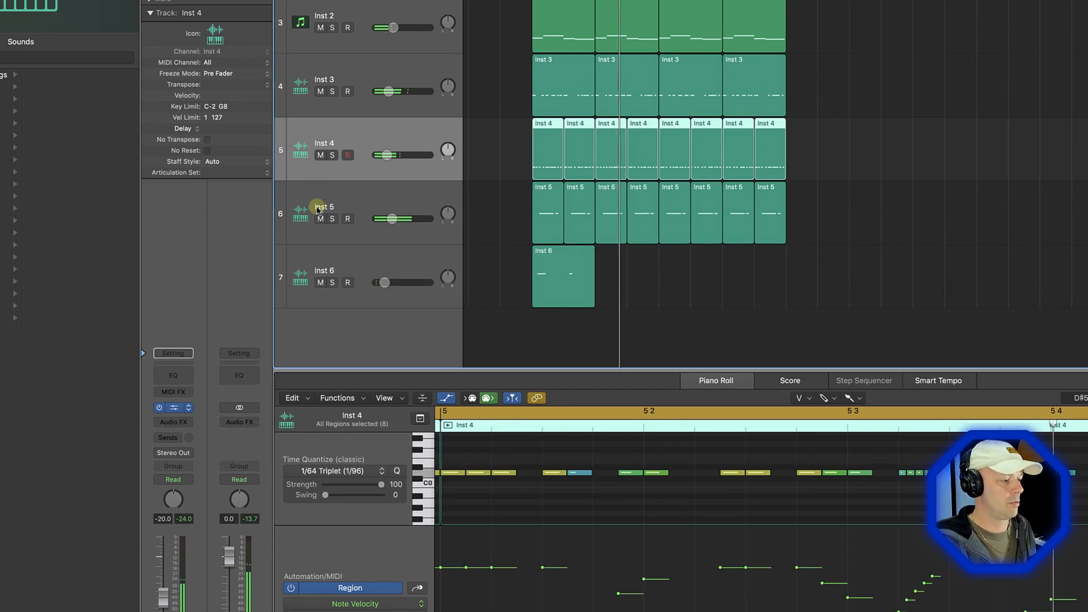
key(v)
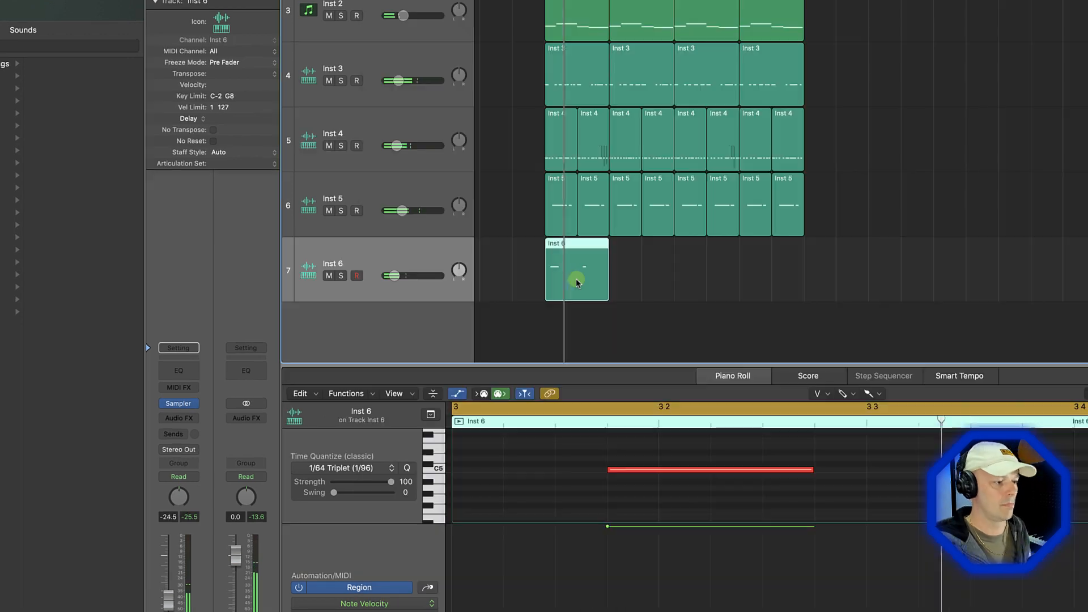
drag(576, 274, 700, 276)
shift+click(576, 274)
click(964, 233)
Select all Inst 3 regions and raise their time quantize swing
click(376, 66)
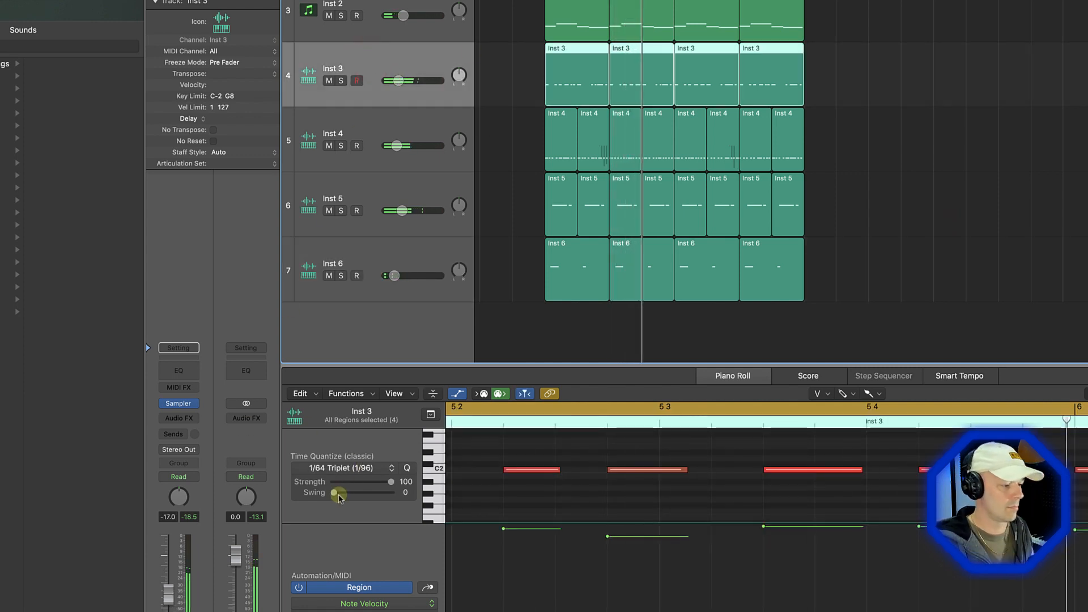
drag(330, 493, 356, 495)
click(372, 54)
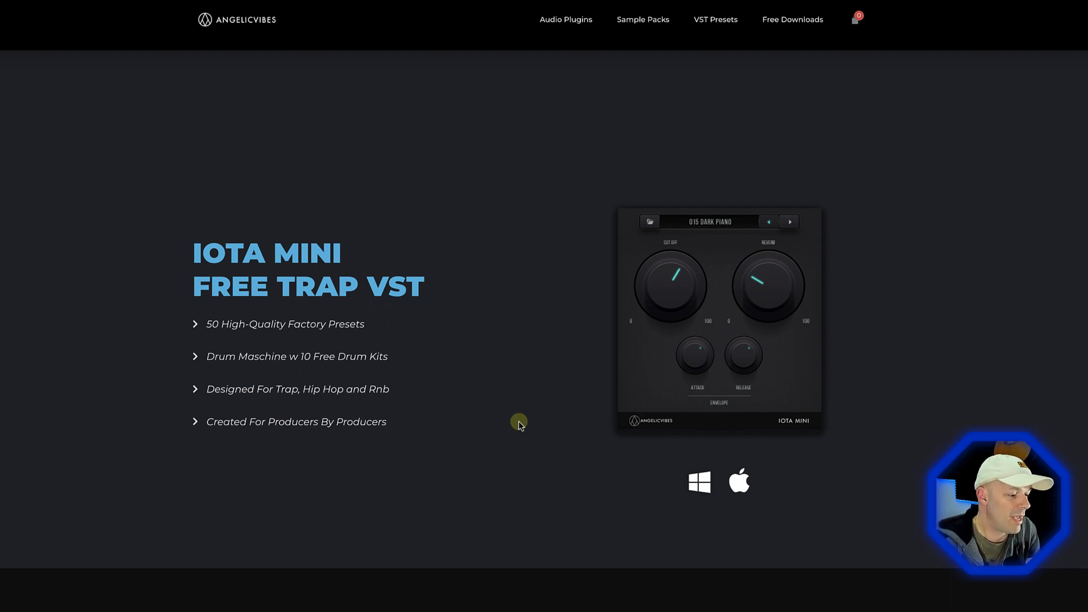
Find the promo video on the AngelicVibes Iota Mini web page and play it full screen
scroll(520, 424, down, 10)
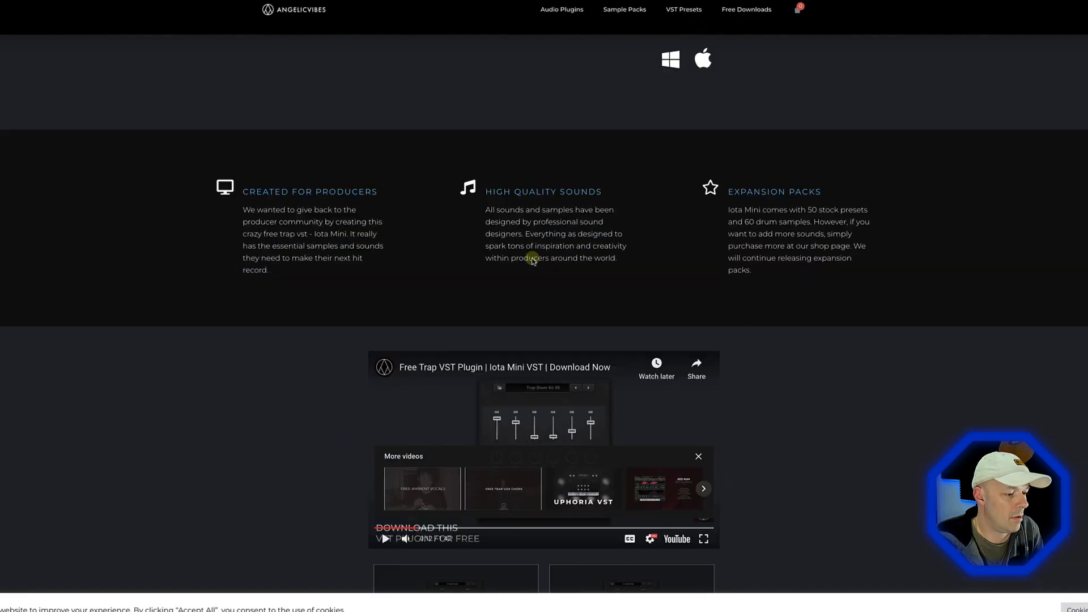
click(384, 351)
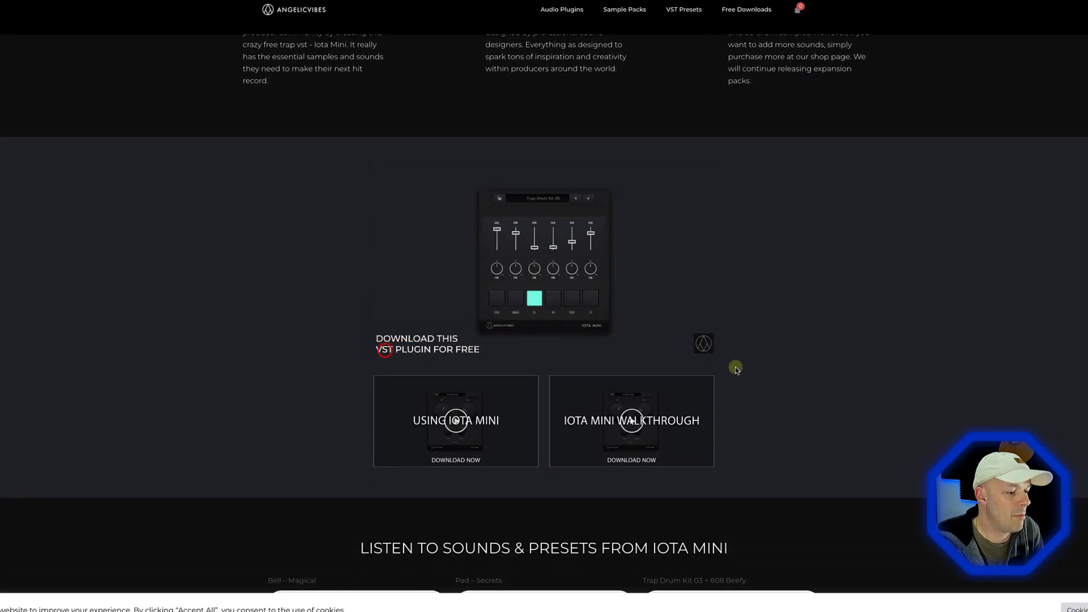
click(704, 349)
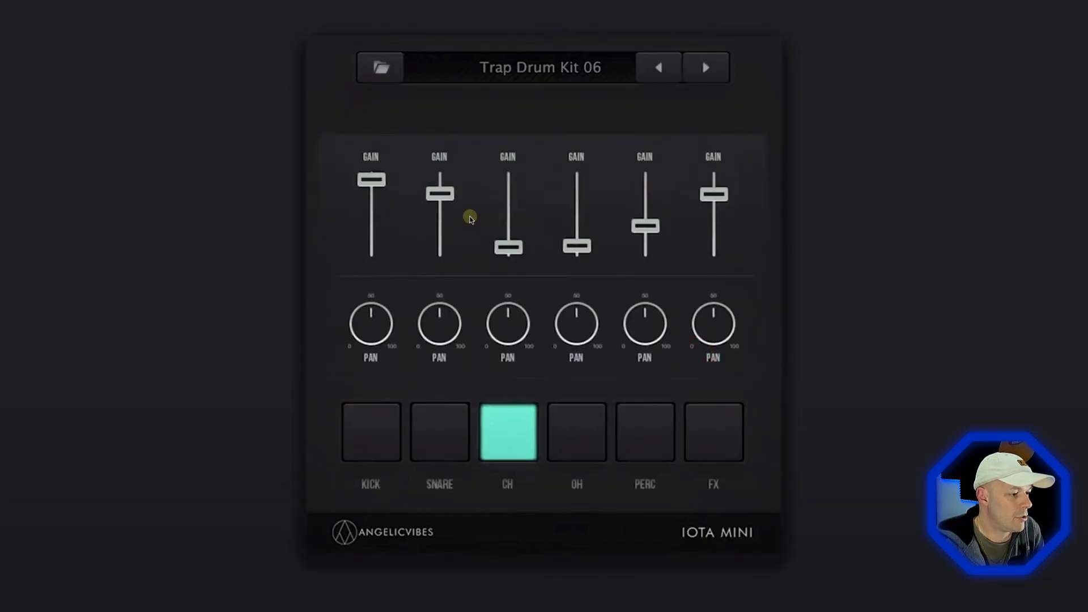